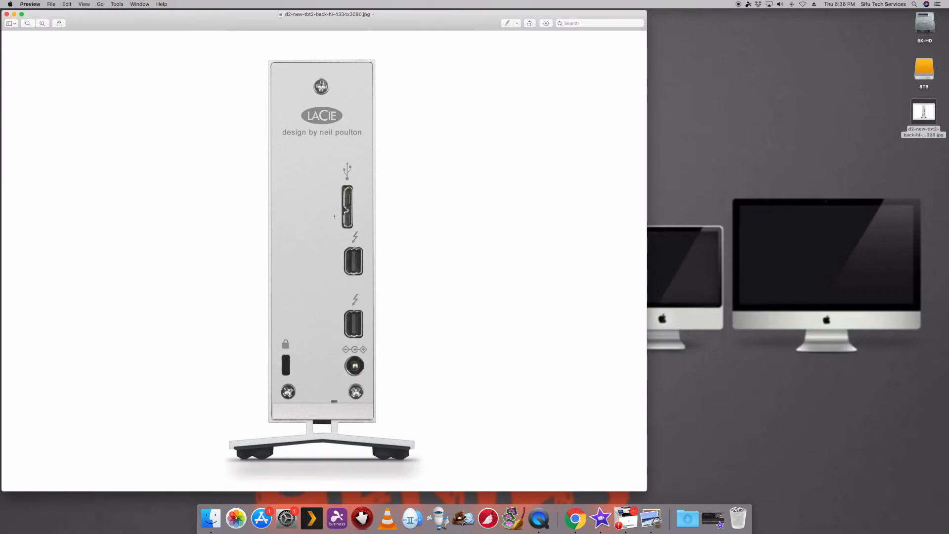
# Step: Move the 8TB drive icon to an open area of the desktop and close the LaCie drive picture
pyautogui.moveTo(931, 73); pyautogui.dragTo(778, 97)
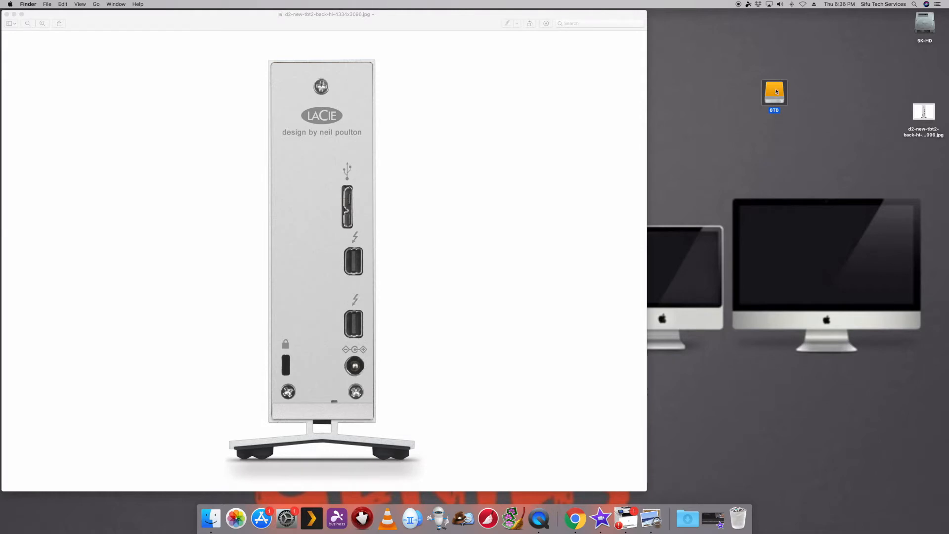
pyautogui.click(782, 127)
pyautogui.click(776, 97)
pyautogui.click(247, 28)
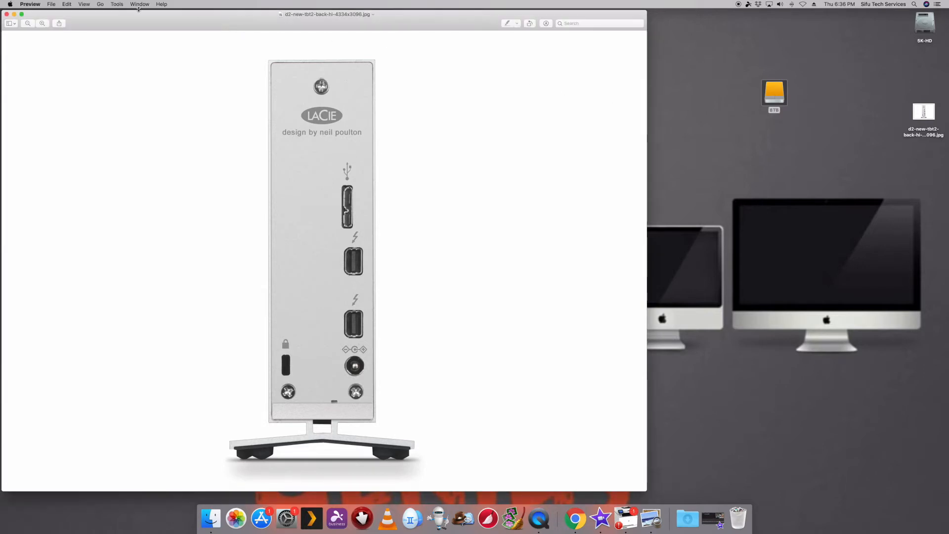
pyautogui.click(7, 13)
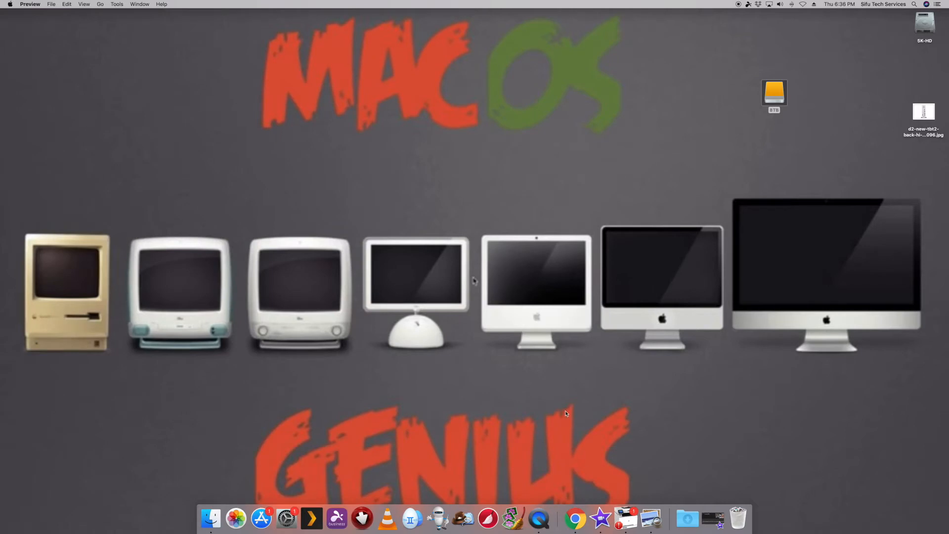
# Step: Search the Mac for "DISK" with Spotlight and launch Disk Utility
pyautogui.click(583, 127)
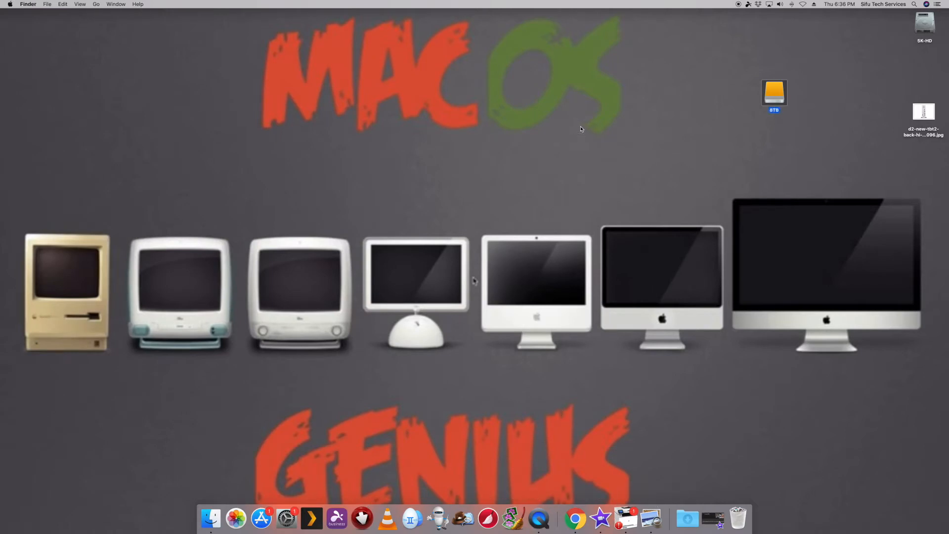
pyautogui.click(914, 5)
pyautogui.press('Escape')
pyautogui.press('super+space')
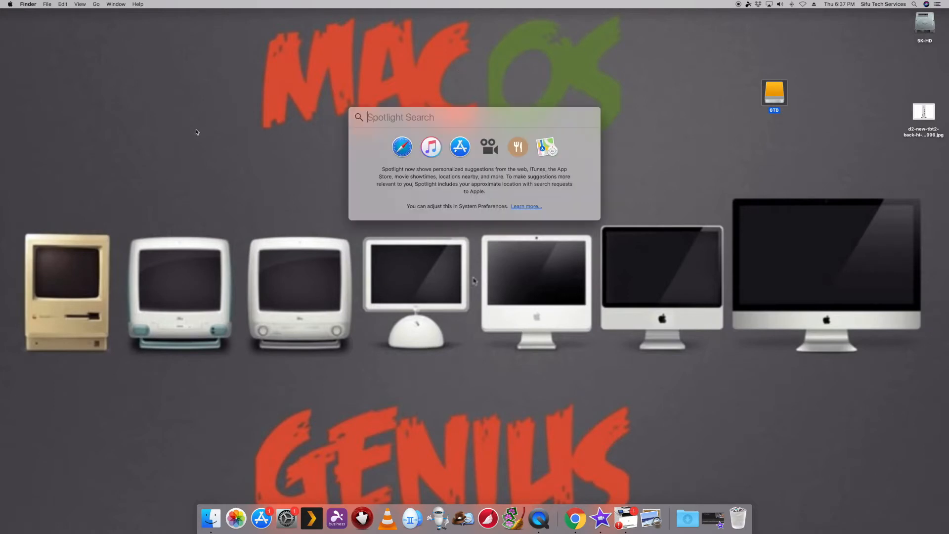
pyautogui.write('DISK Utility')
pyautogui.press('Return')
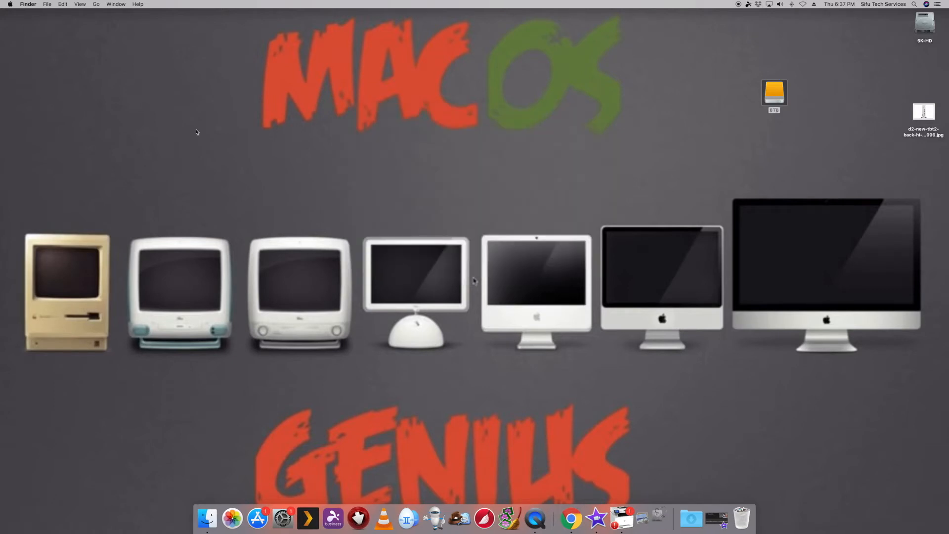
# Step: Locate Disk Utility in the Utilities folder of Applications using a new Finder window, and close that window
pyautogui.rightClick(210, 518)
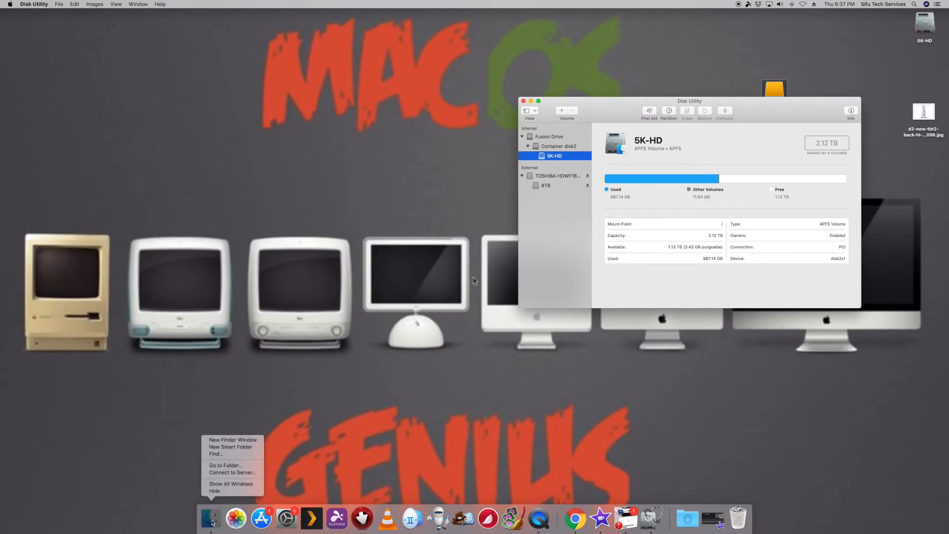
pyautogui.click(243, 440)
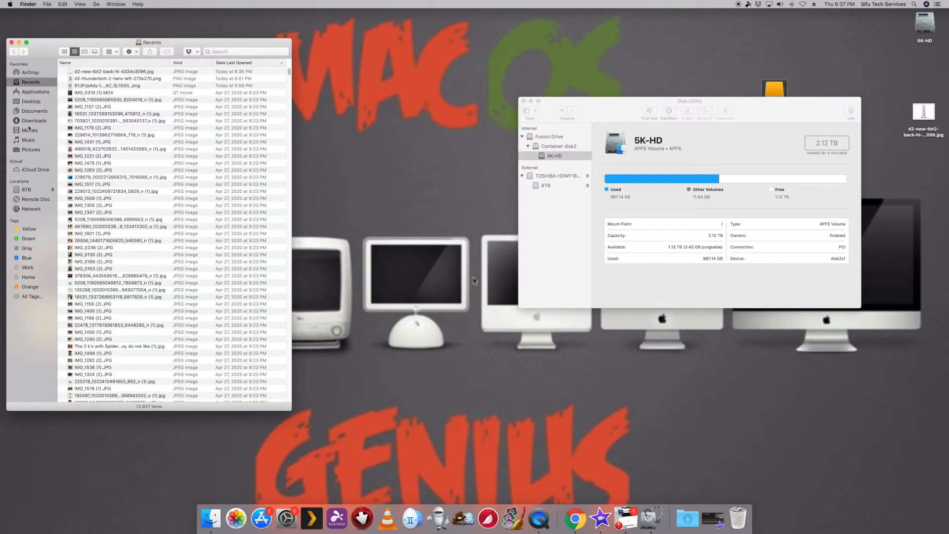
pyautogui.click(44, 94)
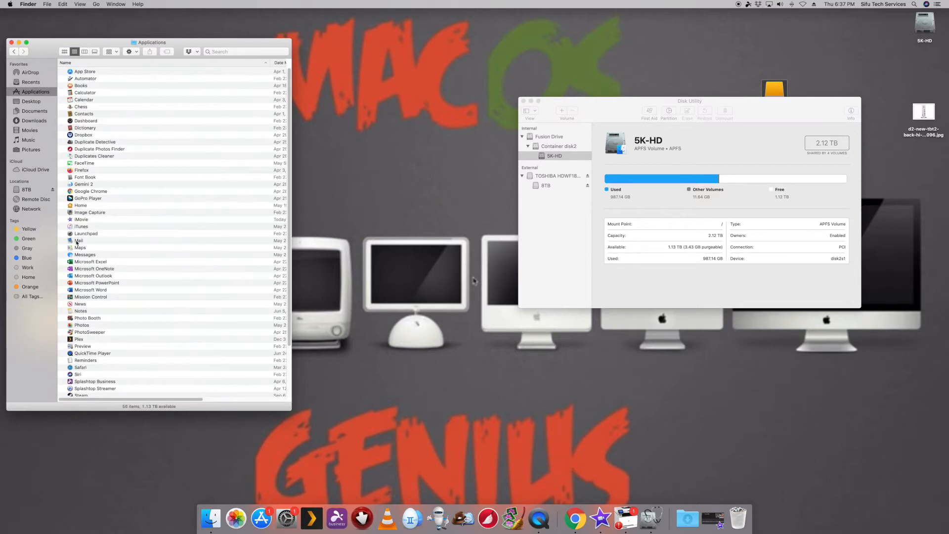
pyautogui.scroll(-3, 94, 347)
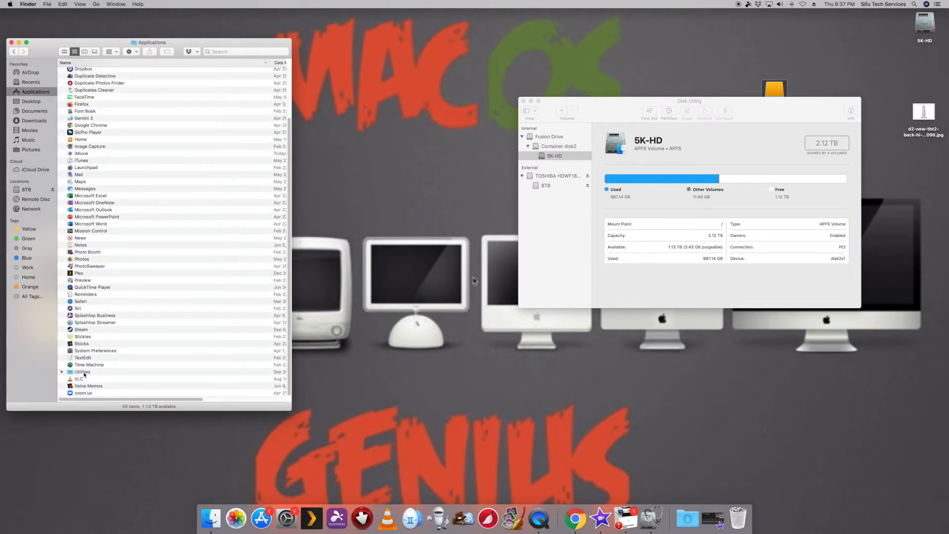
pyautogui.doubleClick(85, 371)
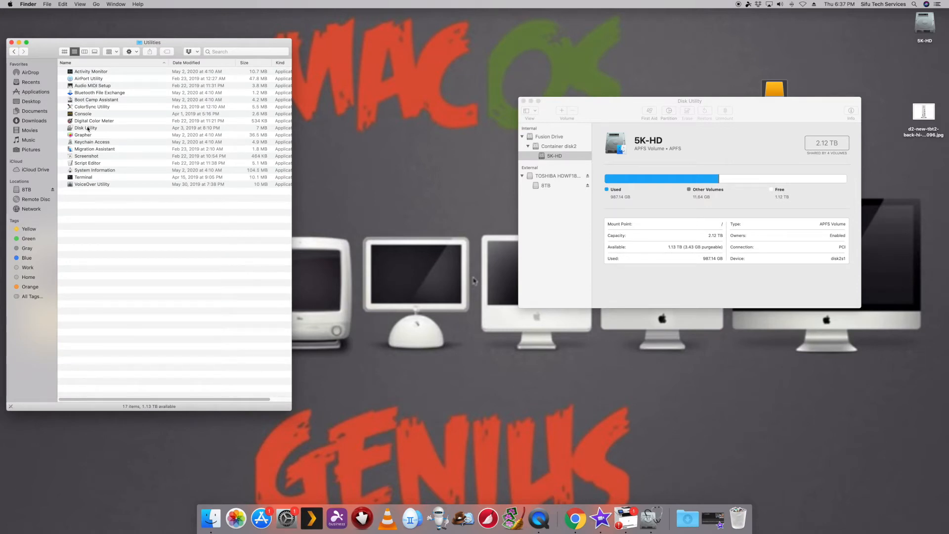
pyautogui.click(89, 128)
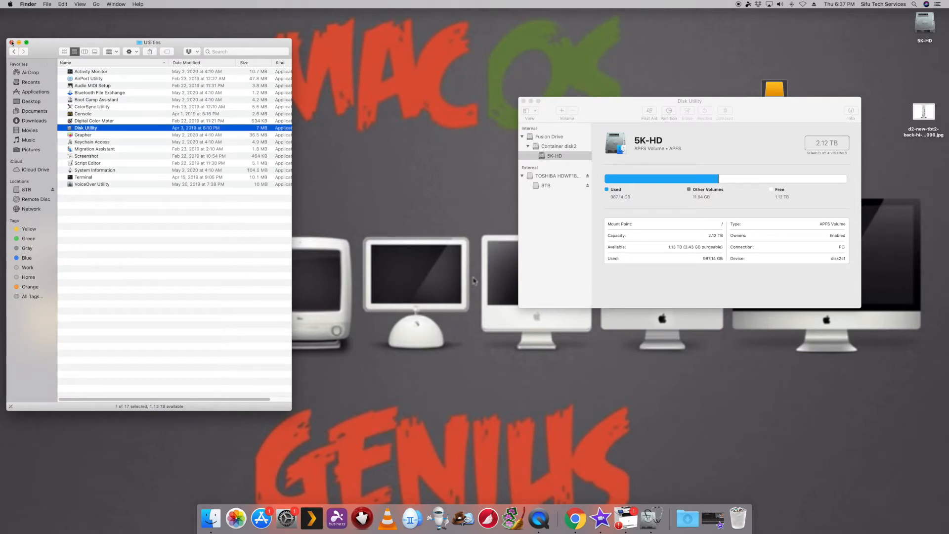
pyautogui.click(11, 42)
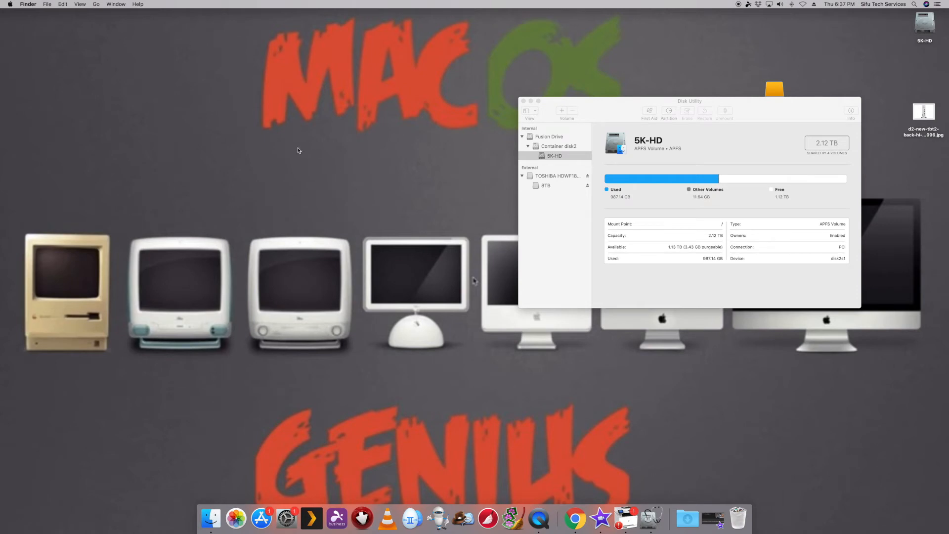
# Step: Check the installed macOS version in About This Mac and close the overview
pyautogui.click(9, 4)
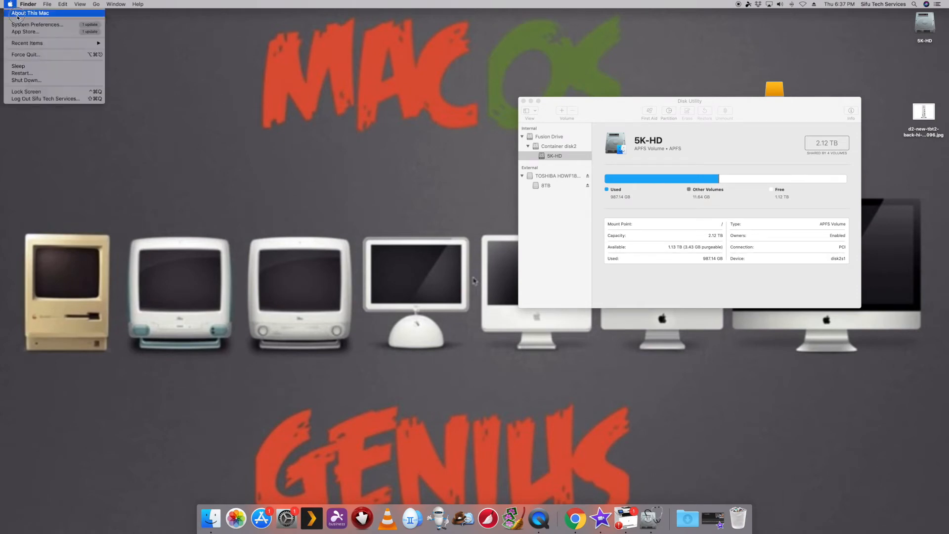
pyautogui.click(22, 15)
pyautogui.moveTo(553, 115); pyautogui.dragTo(388, 117)
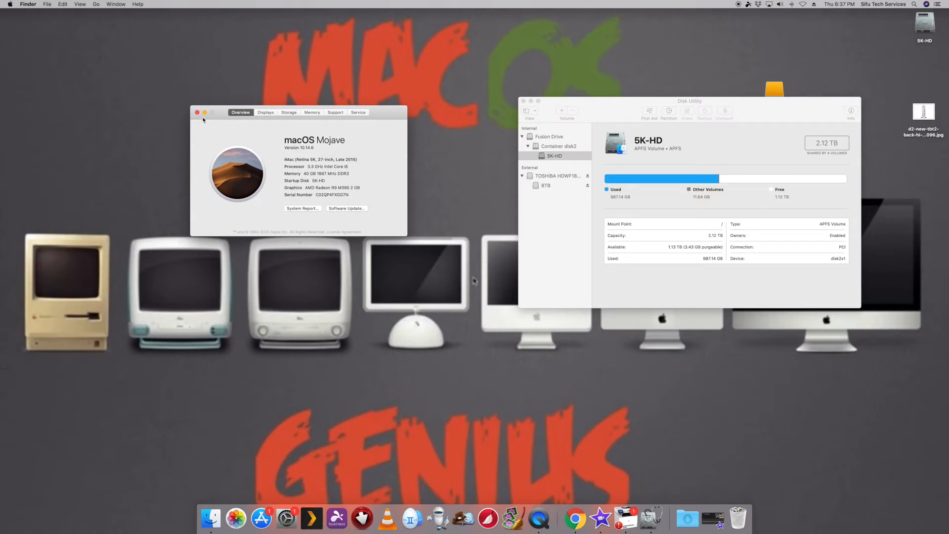
pyautogui.click(197, 114)
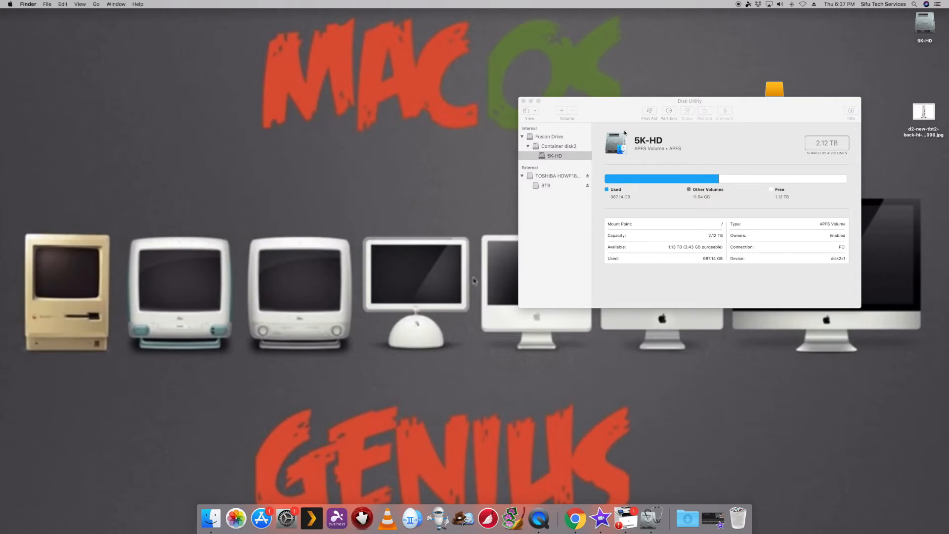
# Step: Move the Disk Utility window clear of the 8TB desktop icon, list only volumes, and bring the icon closer
pyautogui.moveTo(760, 117); pyautogui.dragTo(459, 70)
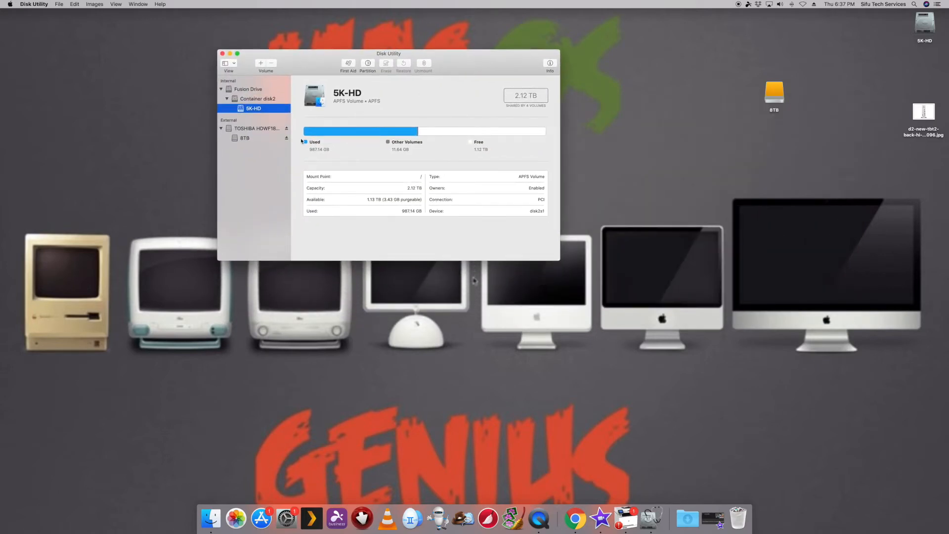
pyautogui.click(256, 129)
pyautogui.click(229, 63)
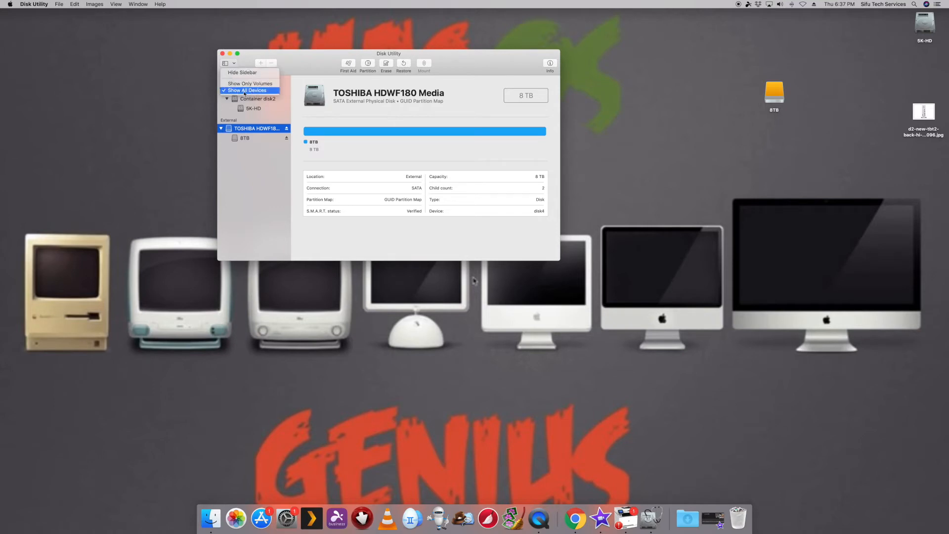
pyautogui.click(236, 84)
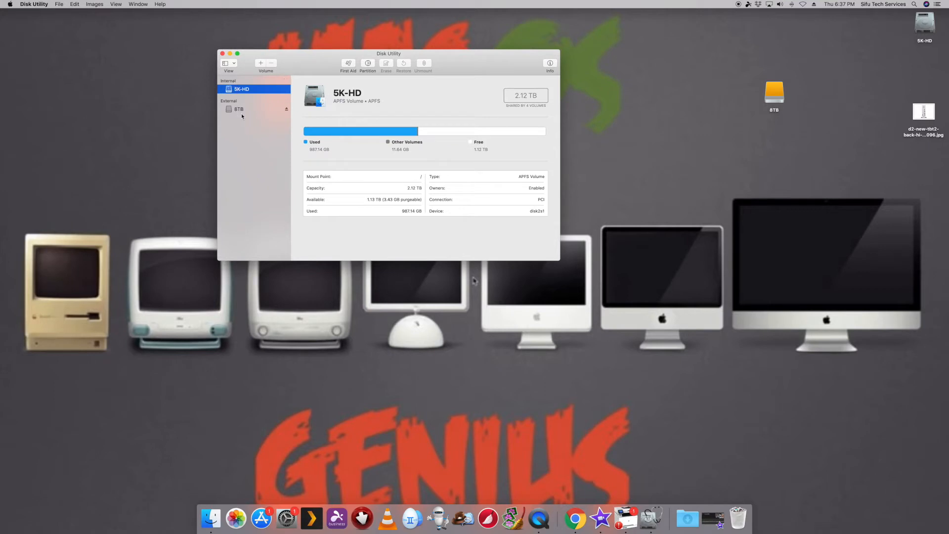
pyautogui.moveTo(774, 94); pyautogui.dragTo(688, 119)
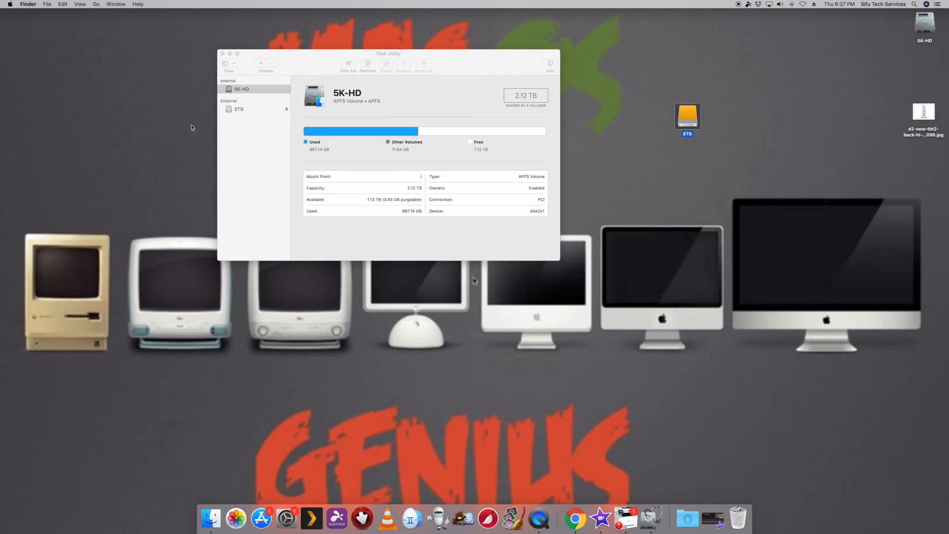
# Step: Show all devices in Disk Utility and select the external TOSHIBA HDWF180 Media disk rather than its 8TB volume
pyautogui.click(236, 68)
pyautogui.click(236, 69)
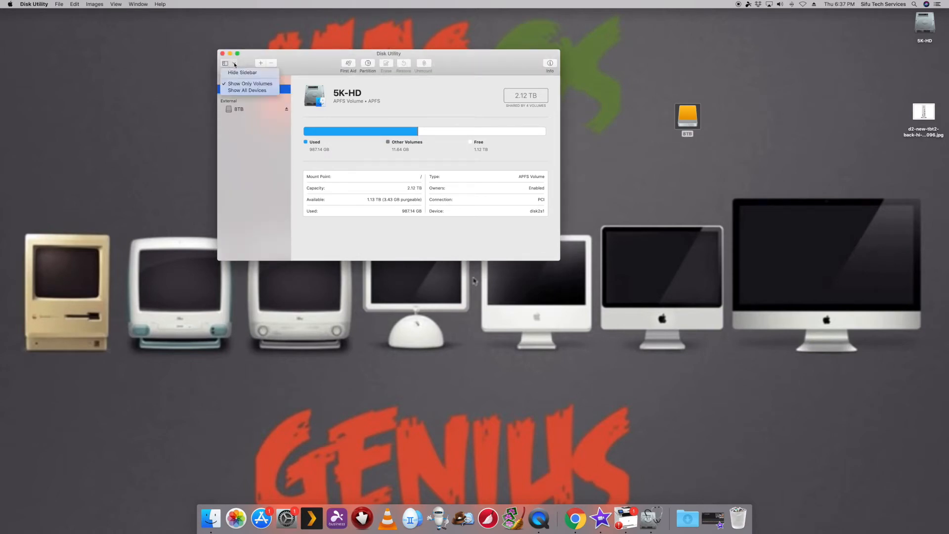
pyautogui.click(242, 92)
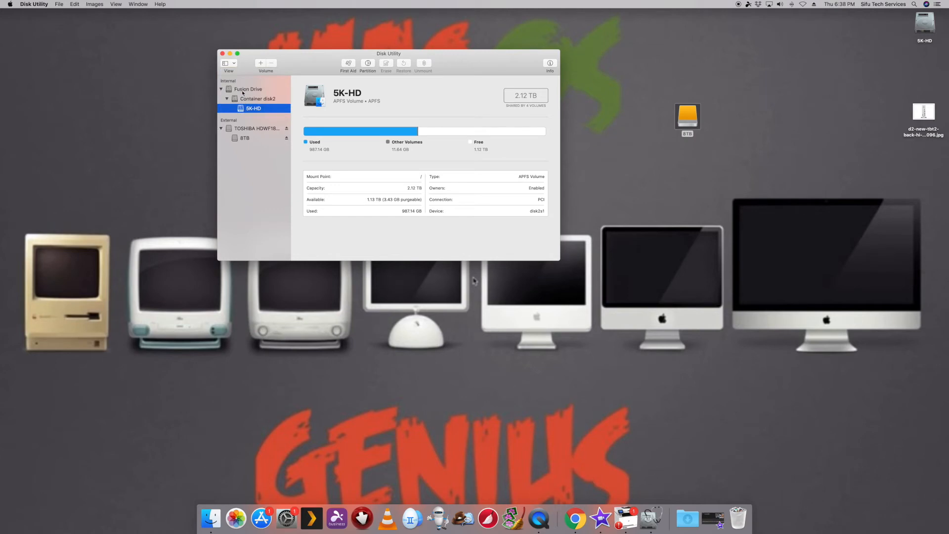
pyautogui.click(240, 130)
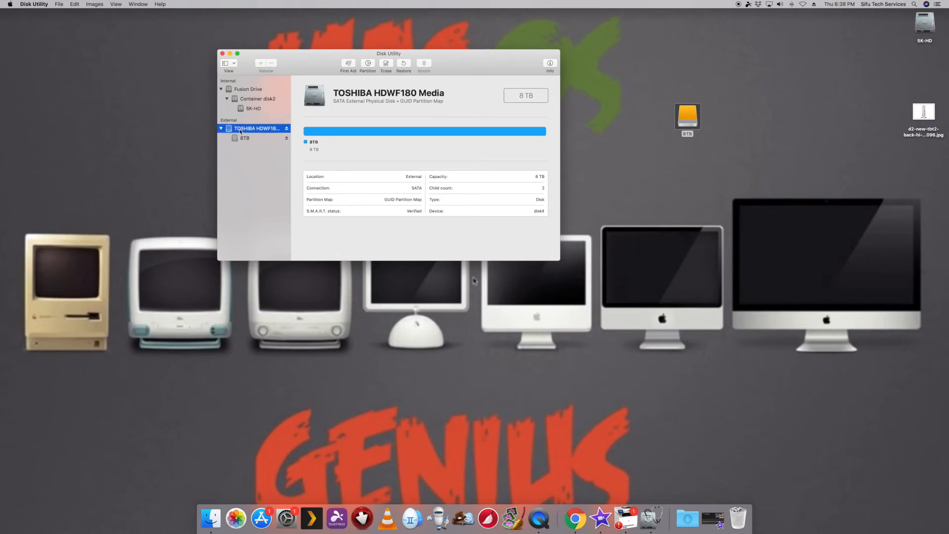
pyautogui.click(246, 140)
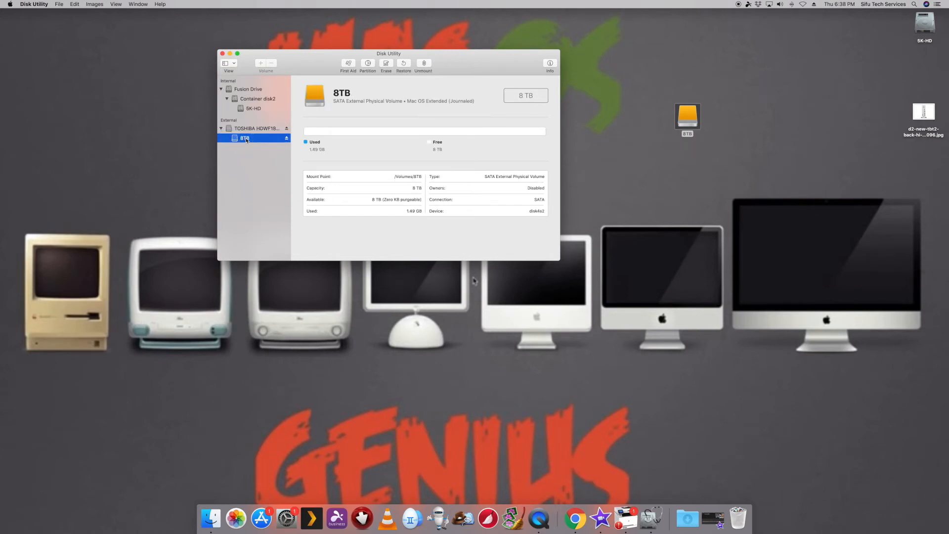
pyautogui.click(259, 129)
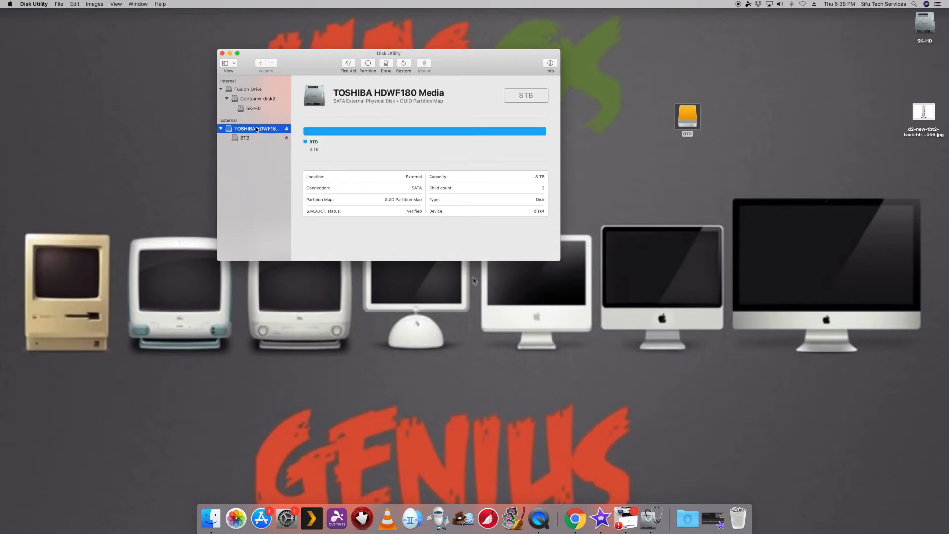
# Step: Add a second partition to the TOSHIBA HDWF180 Media disk, splitting it into two 4 TB partitions
pyautogui.click(369, 65)
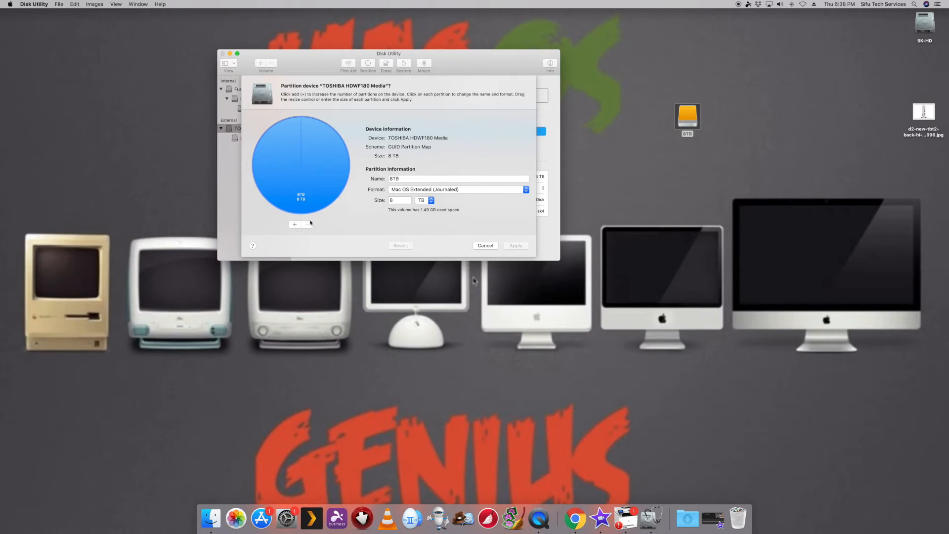
pyautogui.click(295, 225)
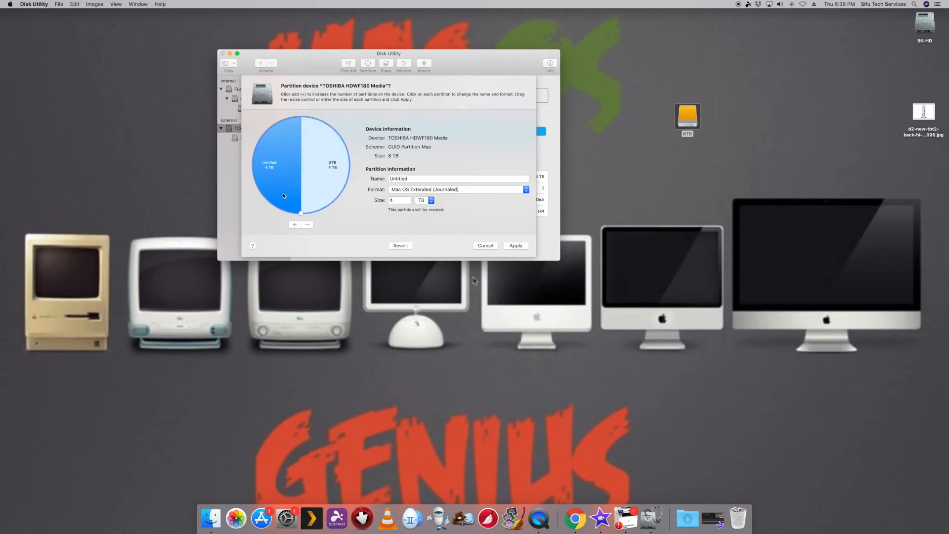
pyautogui.click(329, 172)
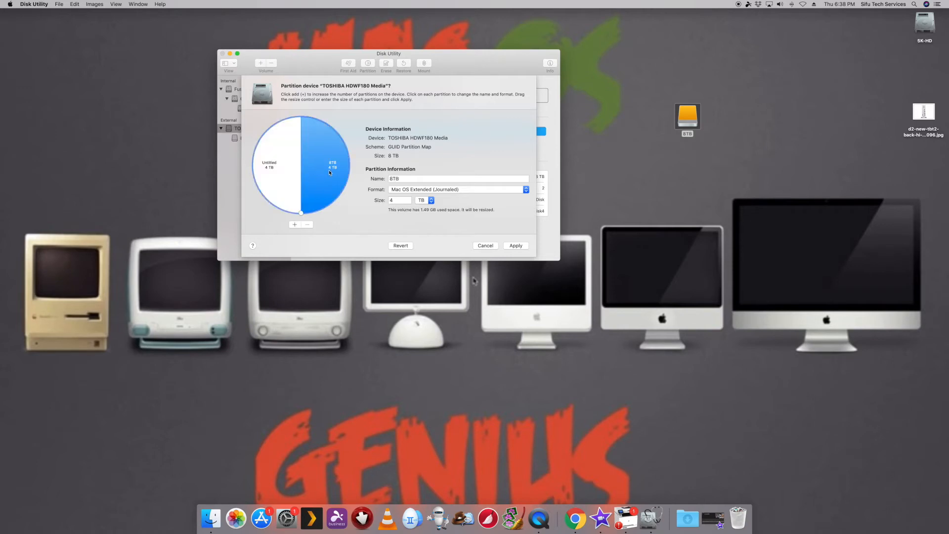
pyautogui.click(273, 173)
# Step: Rename the 8TB partition as WinOS Tech and set its format to ExFAT
pyautogui.click(331, 170)
pyautogui.click(405, 180)
pyautogui.moveTo(401, 178); pyautogui.dragTo(359, 175)
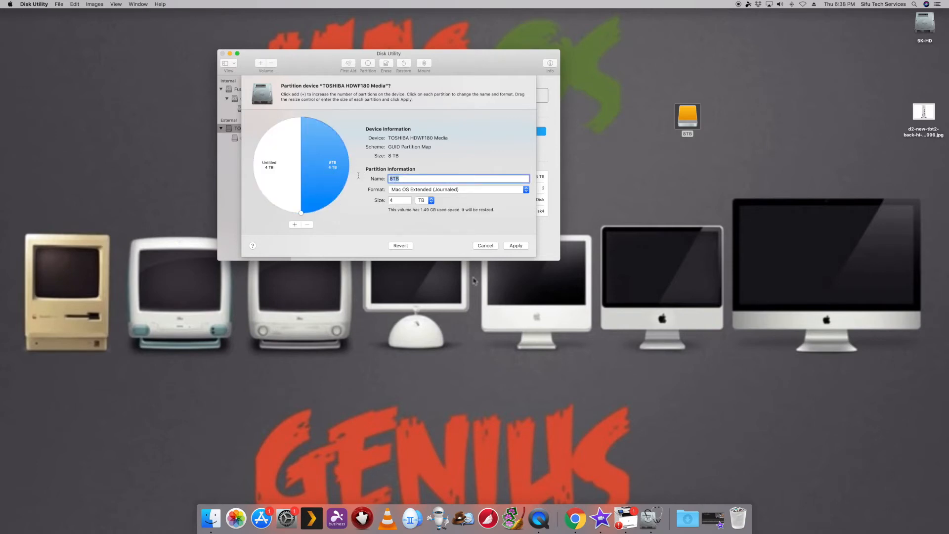
pyautogui.write('Windows')
pyautogui.moveTo(417, 178); pyautogui.dragTo(368, 179)
pyautogui.write('WinOS Techo')
pyautogui.click(431, 190)
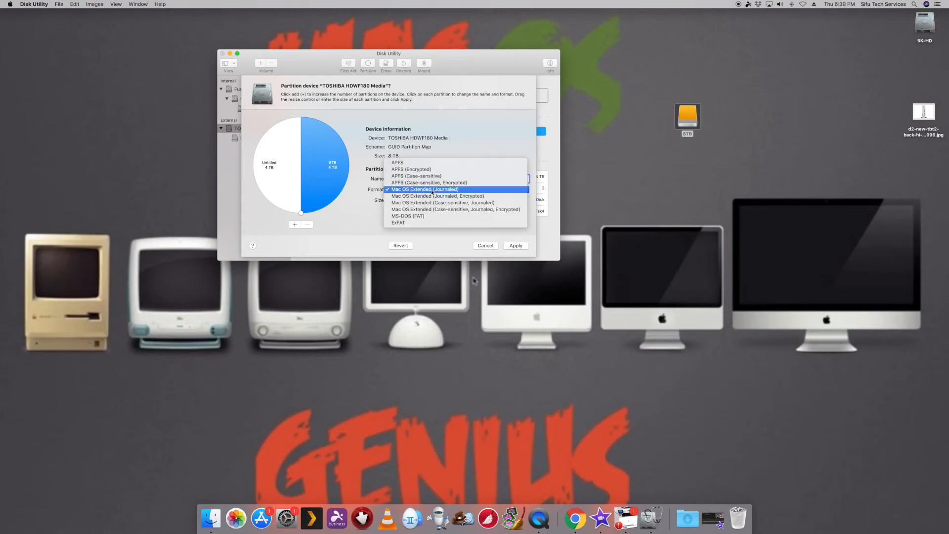
pyautogui.click(407, 223)
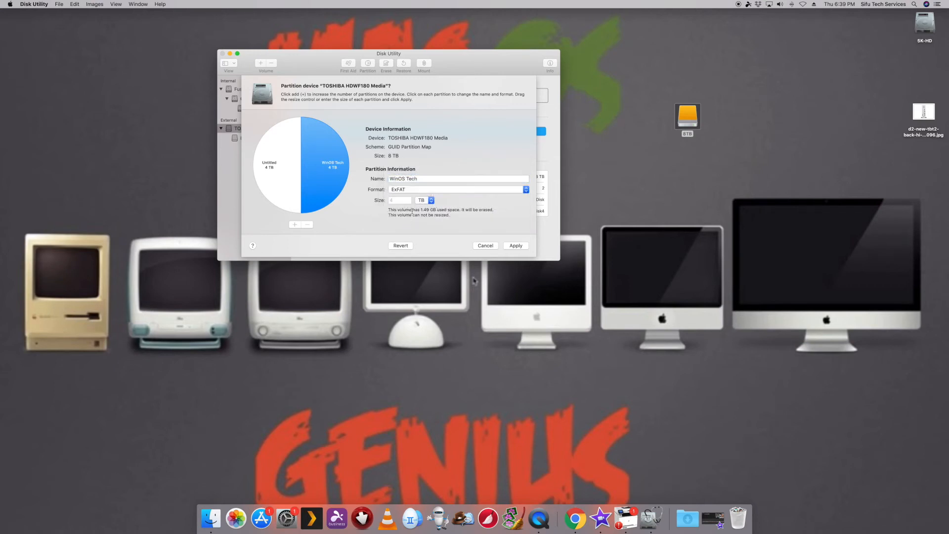
# Step: Name the Untitled partition MacOS Tech with the Mac OS Extended (Journaled) format
pyautogui.click(276, 170)
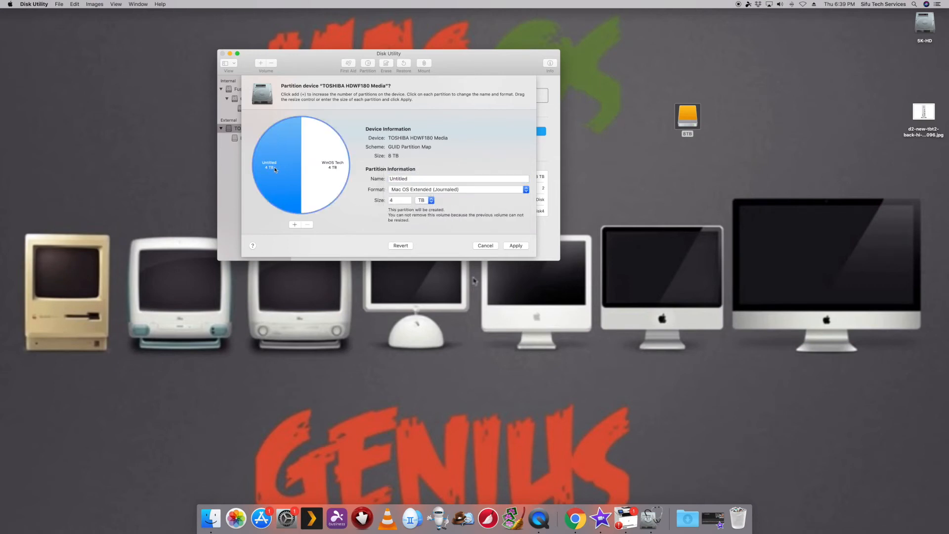
pyautogui.doubleClick(417, 180)
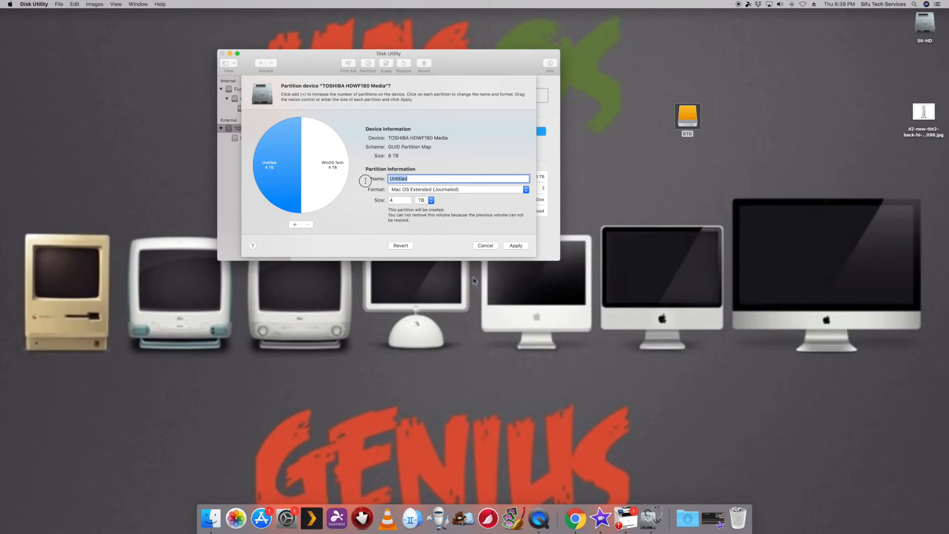
pyautogui.write('Macos')
pyautogui.press('BackSpace')
pyautogui.press('BackSpace')
pyautogui.write('OS Tech')
pyautogui.click(445, 189)
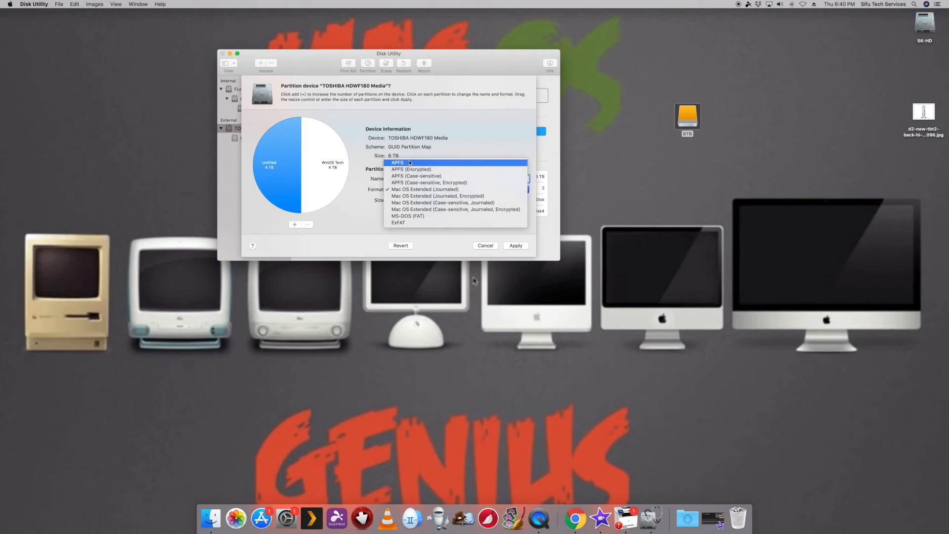
pyautogui.click(424, 190)
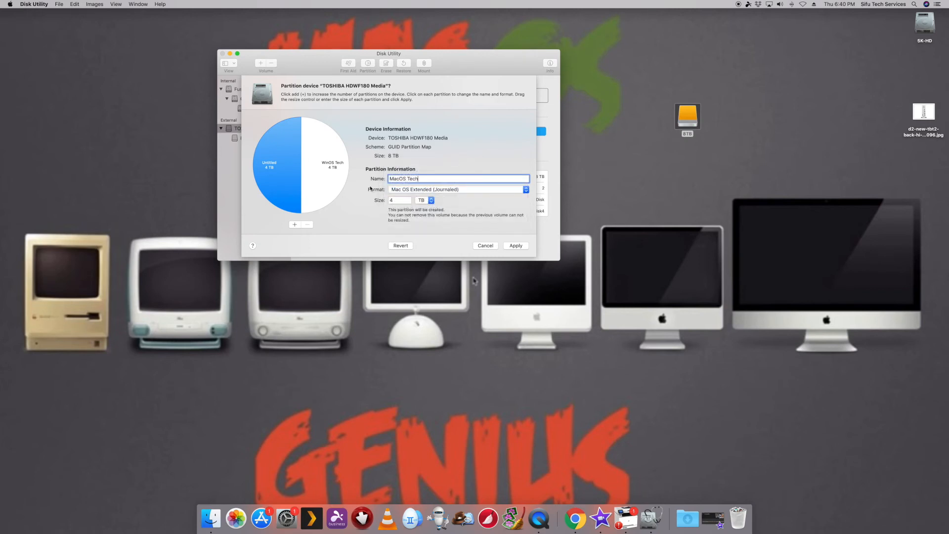
pyautogui.click(266, 168)
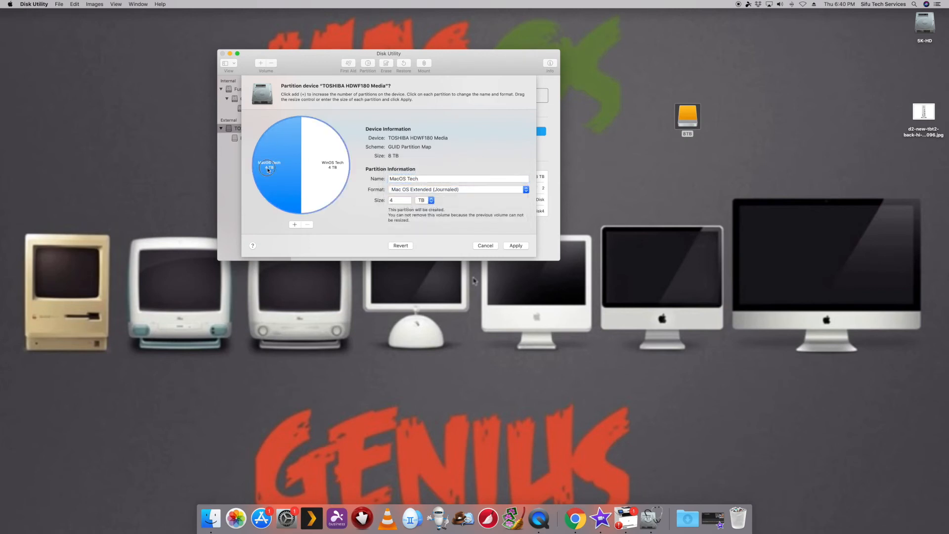
# Step: Apply the WinOS Tech and MacOS Tech partition layout to the TOSHIBA HDWF180 Media disk, confirm the partitioning and show the operation details
pyautogui.click(331, 168)
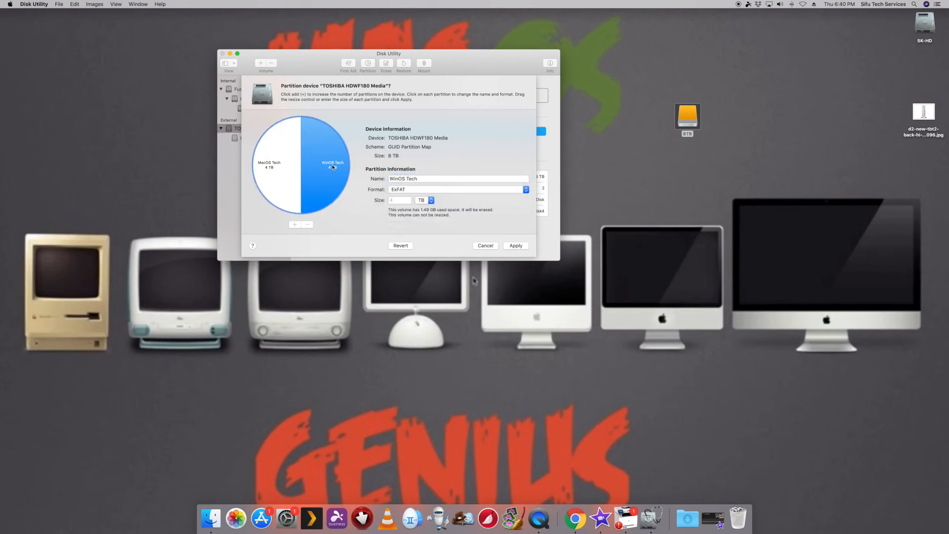
pyautogui.click(515, 246)
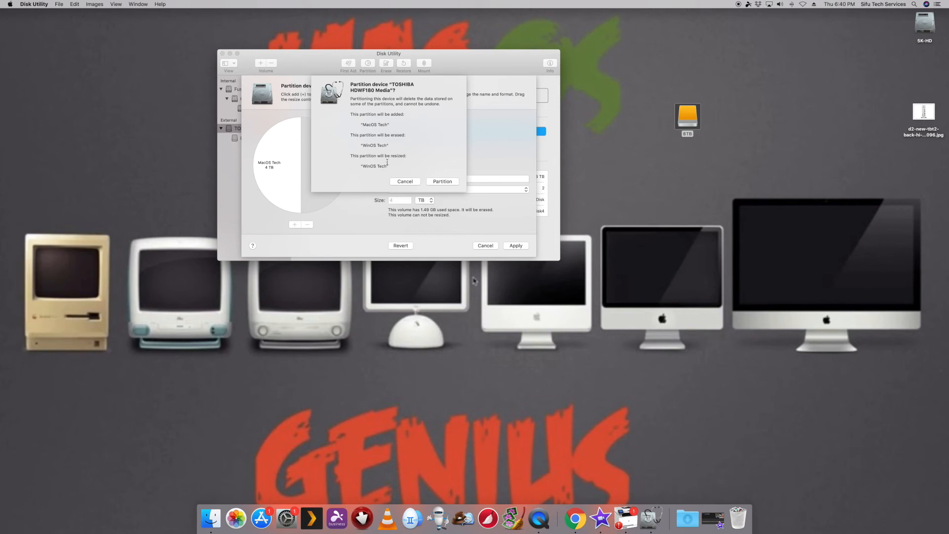
pyautogui.click(441, 182)
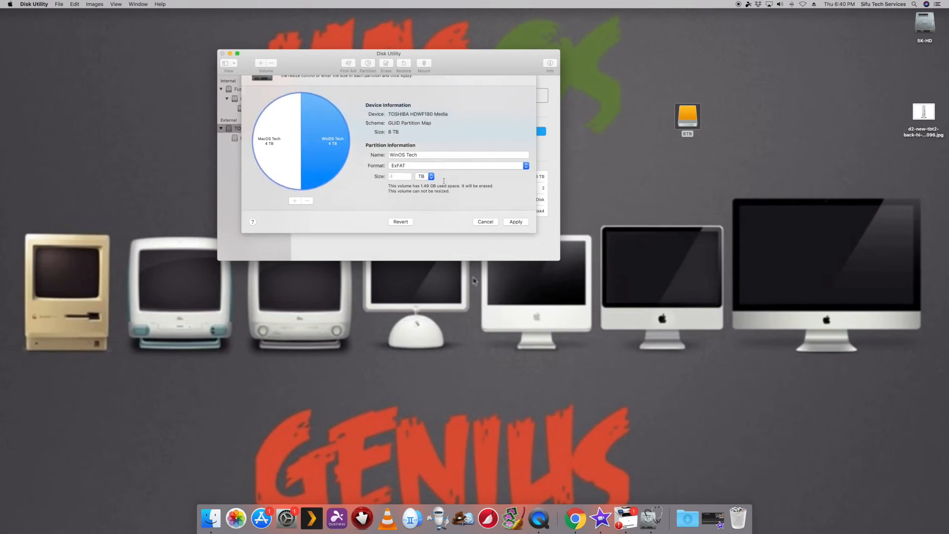
pyautogui.click(310, 124)
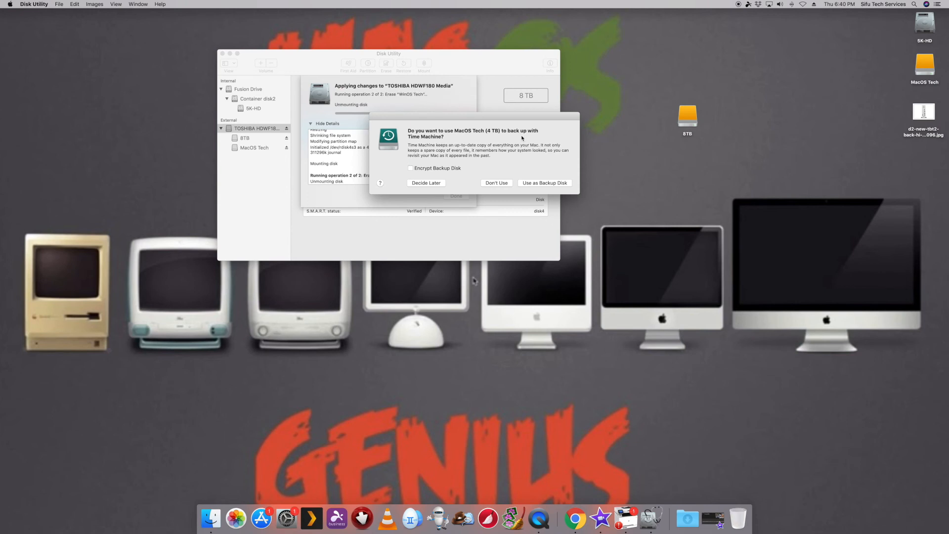
# Step: Decline using MacOS Tech and WinOS Tech as Time Machine backup disks and close the partitioning report
pyautogui.click(496, 182)
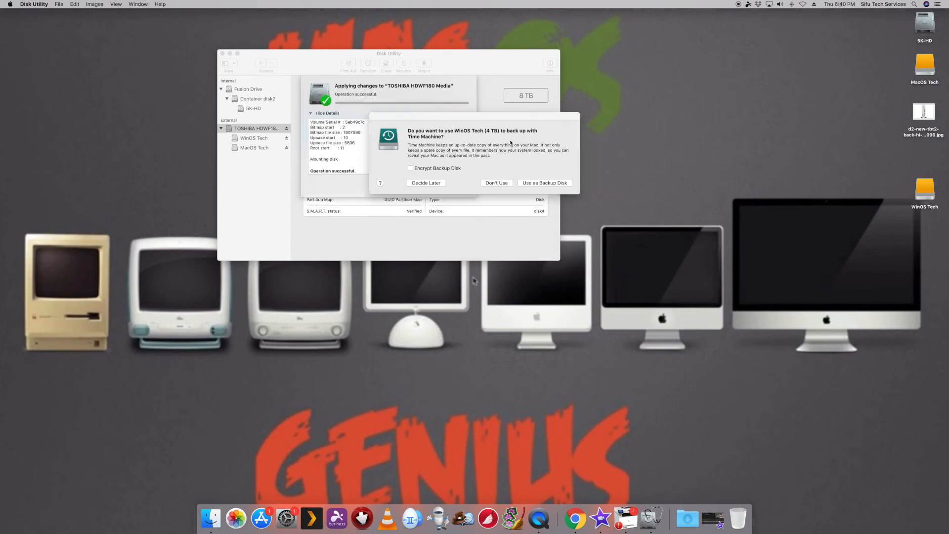
pyautogui.click(497, 183)
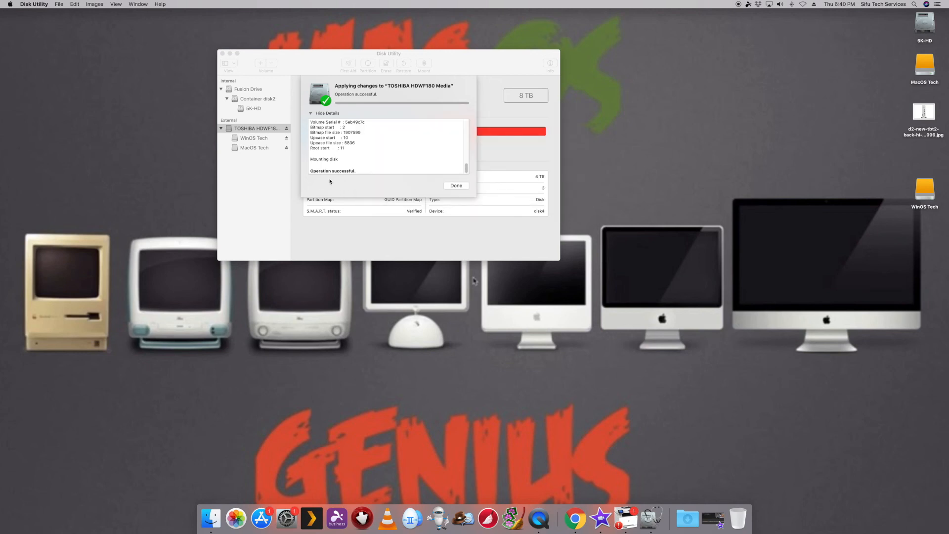
pyautogui.click(448, 187)
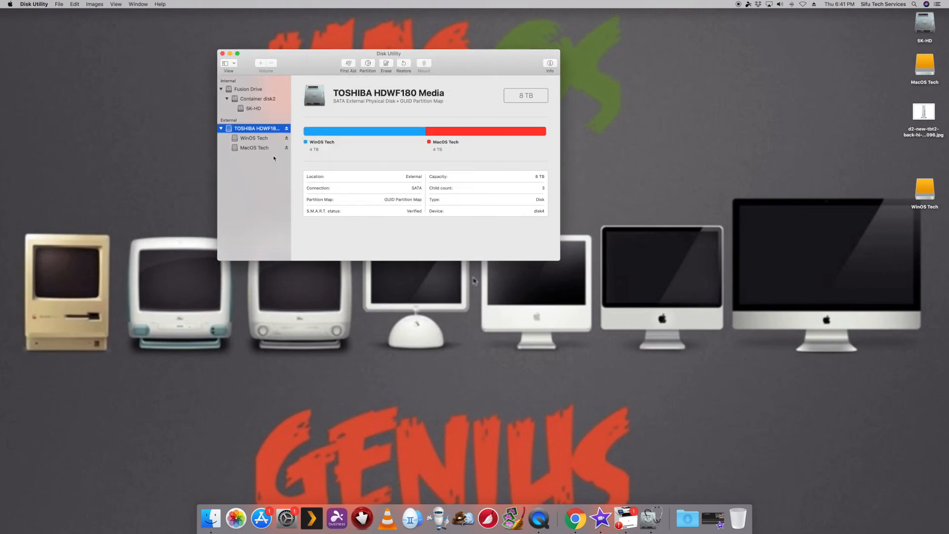
# Step: Check the formats of the WinOS Tech and MacOS Tech volumes, and review the partition layout of the TOSHIBA HDWF180 Media disk
pyautogui.click(255, 140)
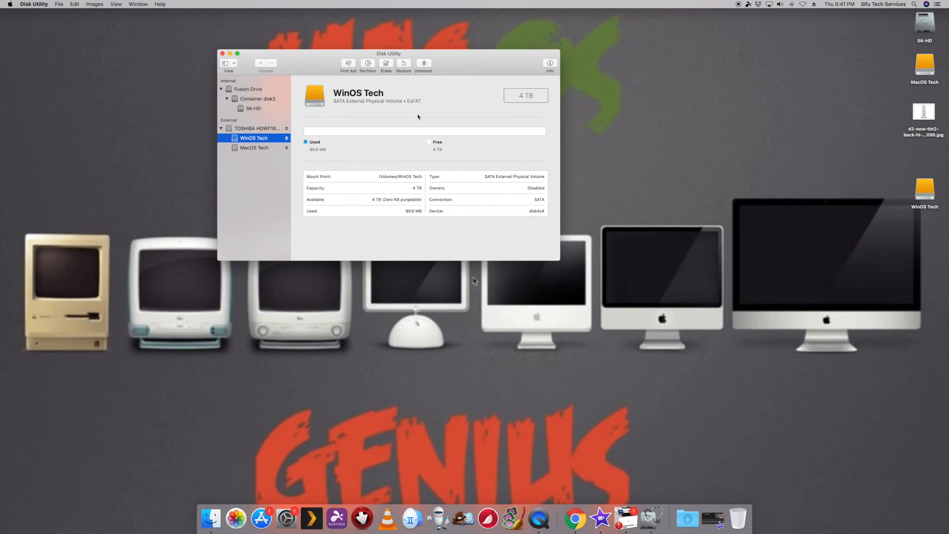
pyautogui.moveTo(421, 102); pyautogui.dragTo(331, 102)
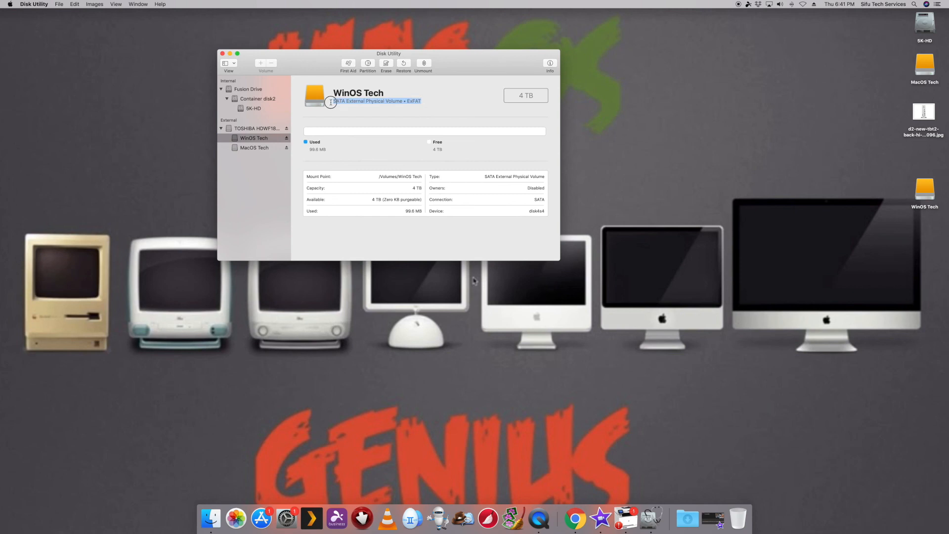
pyautogui.click(257, 147)
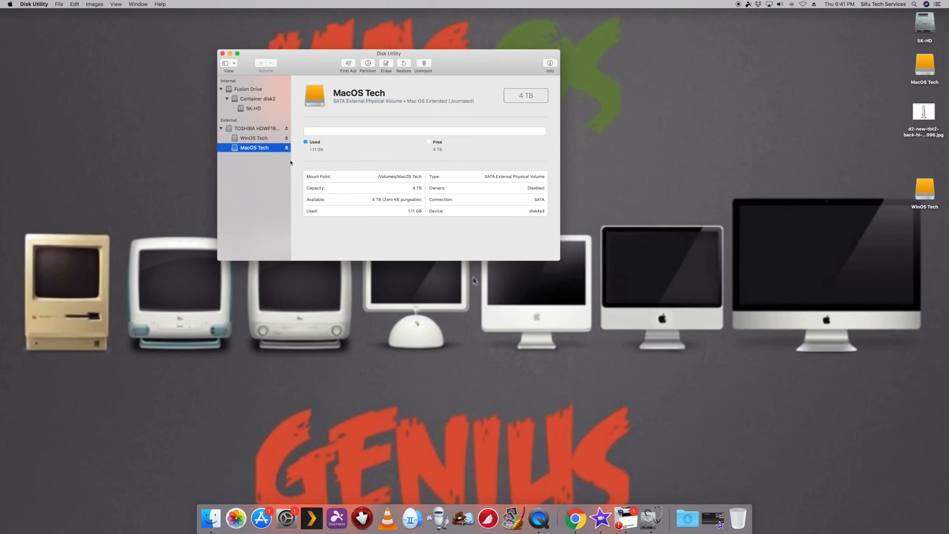
pyautogui.moveTo(409, 102); pyautogui.dragTo(482, 101)
pyautogui.click(388, 103)
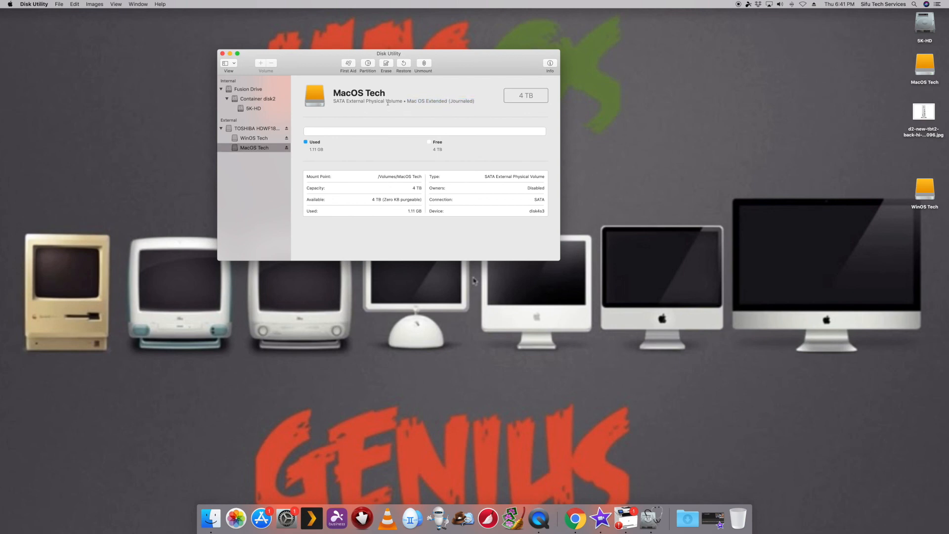
pyautogui.click(266, 131)
# Step: Move the Disk Utility window to the middle of the desktop and place the WinOS Tech drive icon just below the JPG file
pyautogui.moveTo(470, 70); pyautogui.dragTo(499, 200)
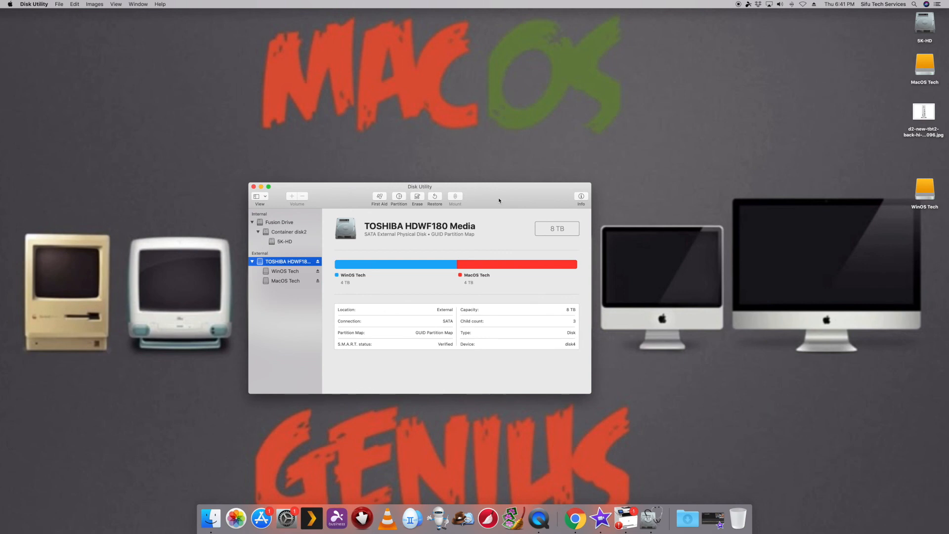
pyautogui.moveTo(927, 197); pyautogui.dragTo(927, 170)
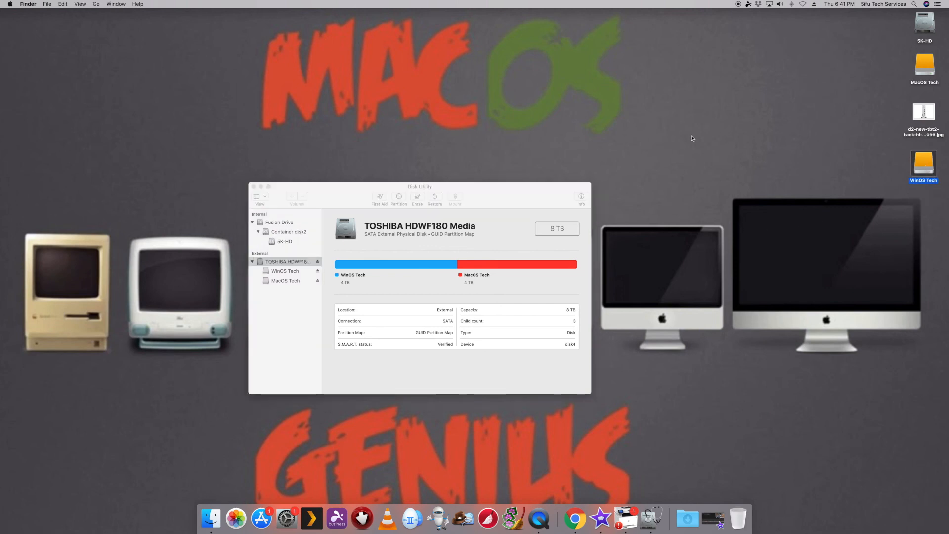